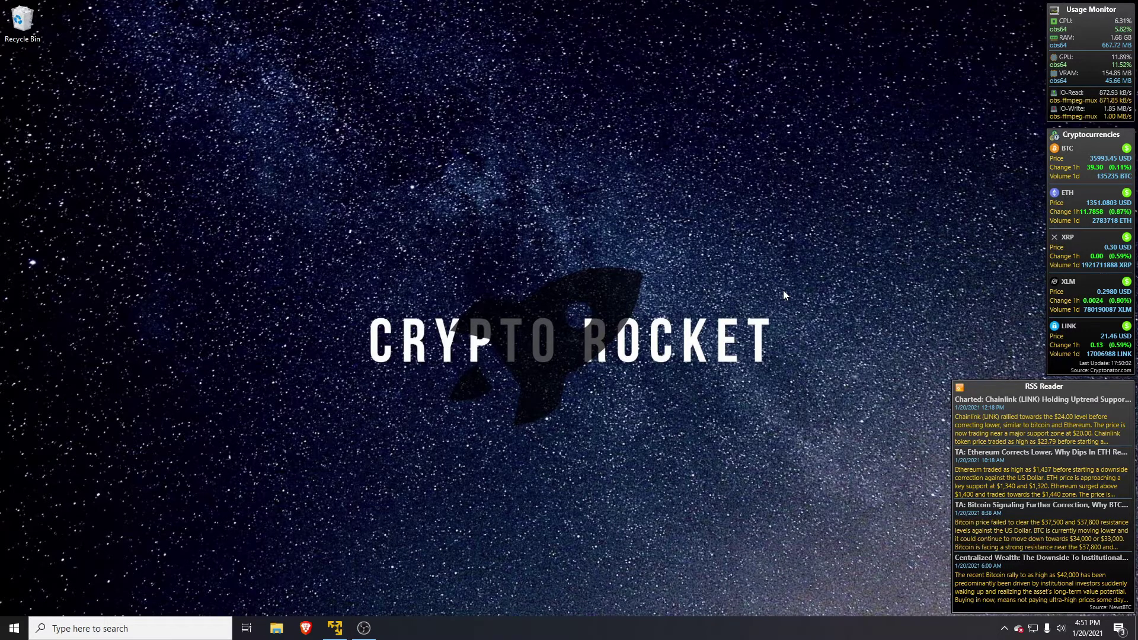
# Step: Bring the Tails virtual machine window to the front and open its Applications menu
pyautogui.click(335, 628)
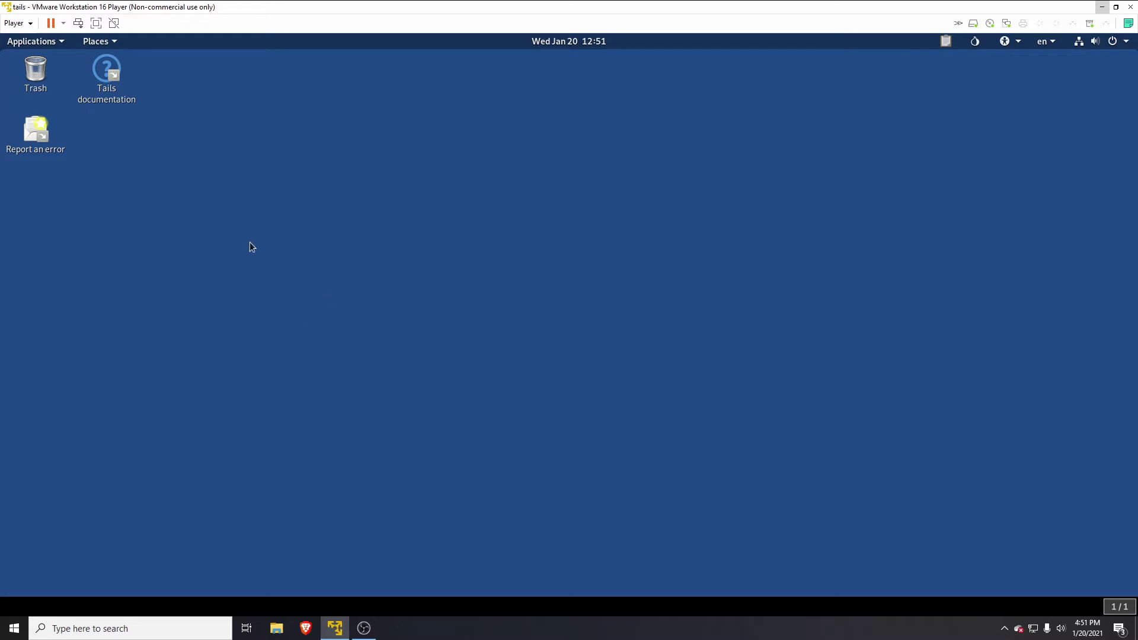
pyautogui.click(24, 45)
# Step: Launch Exodus by running the exodus command in a new Tails Terminal
pyautogui.moveTo(60, 229)
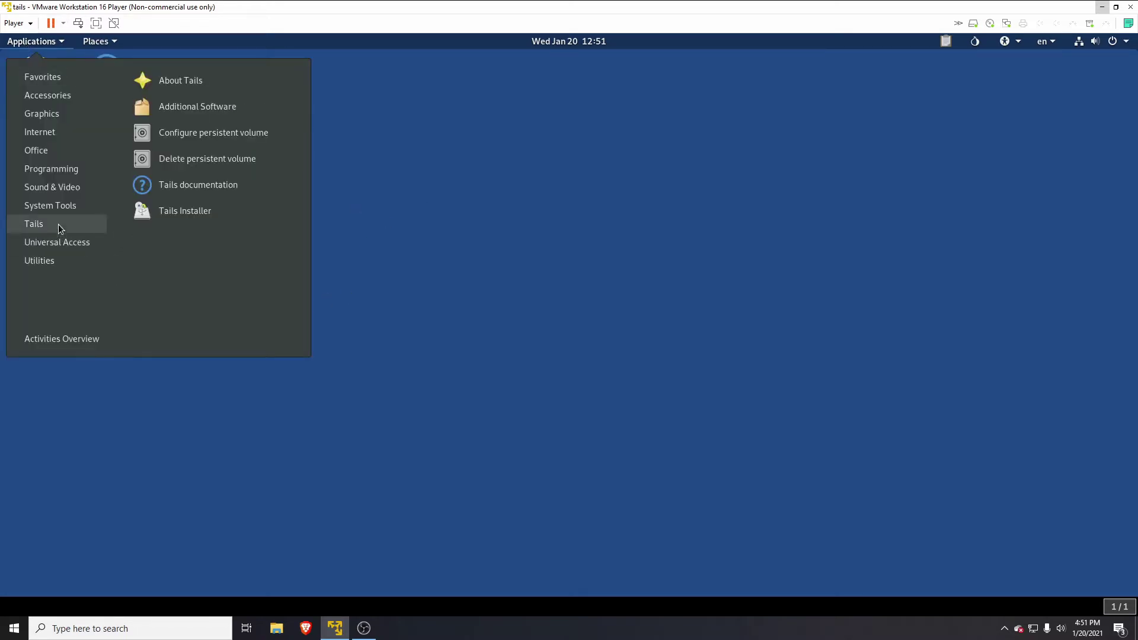
pyautogui.moveTo(75, 198)
pyautogui.click(169, 285)
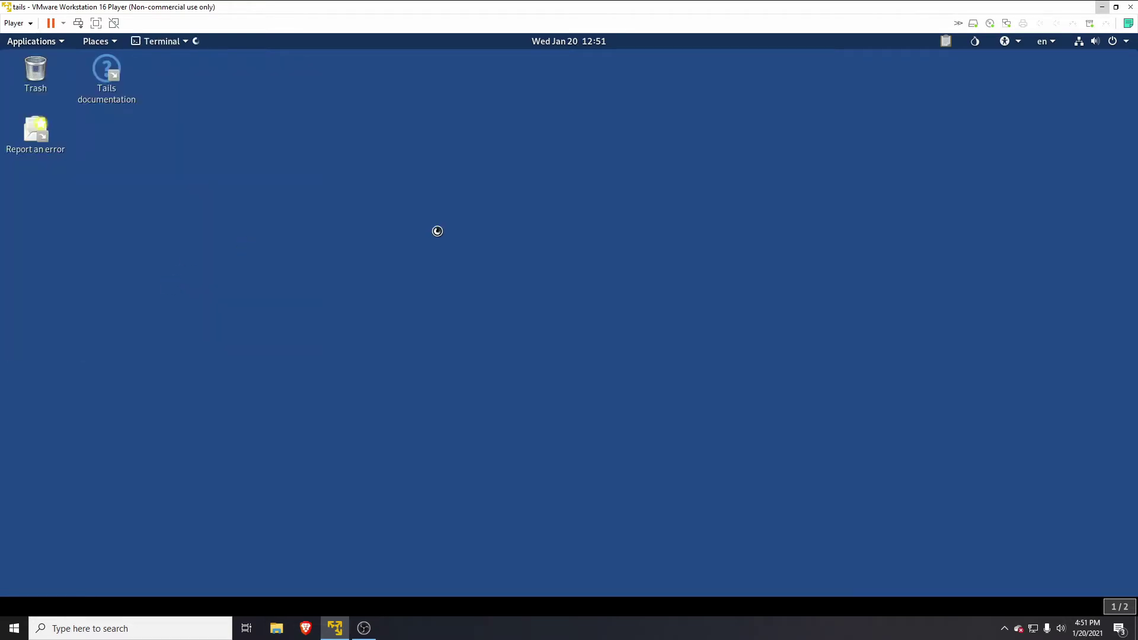
pyautogui.write('exodus')
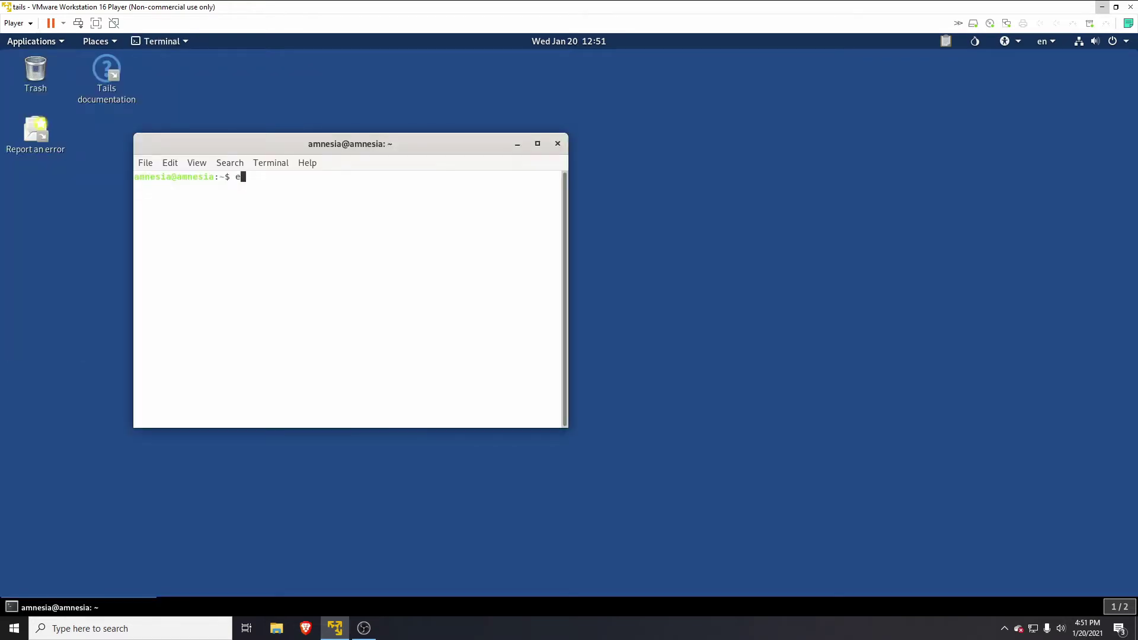
pyautogui.press('Return')
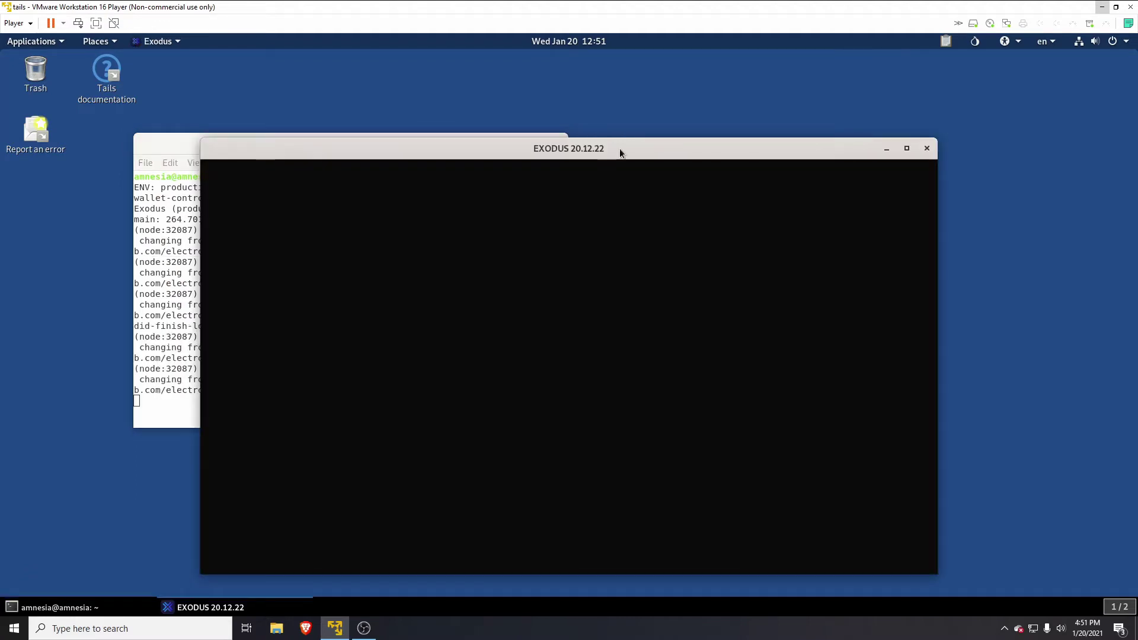
pyautogui.moveTo(620, 148); pyautogui.dragTo(604, 92)
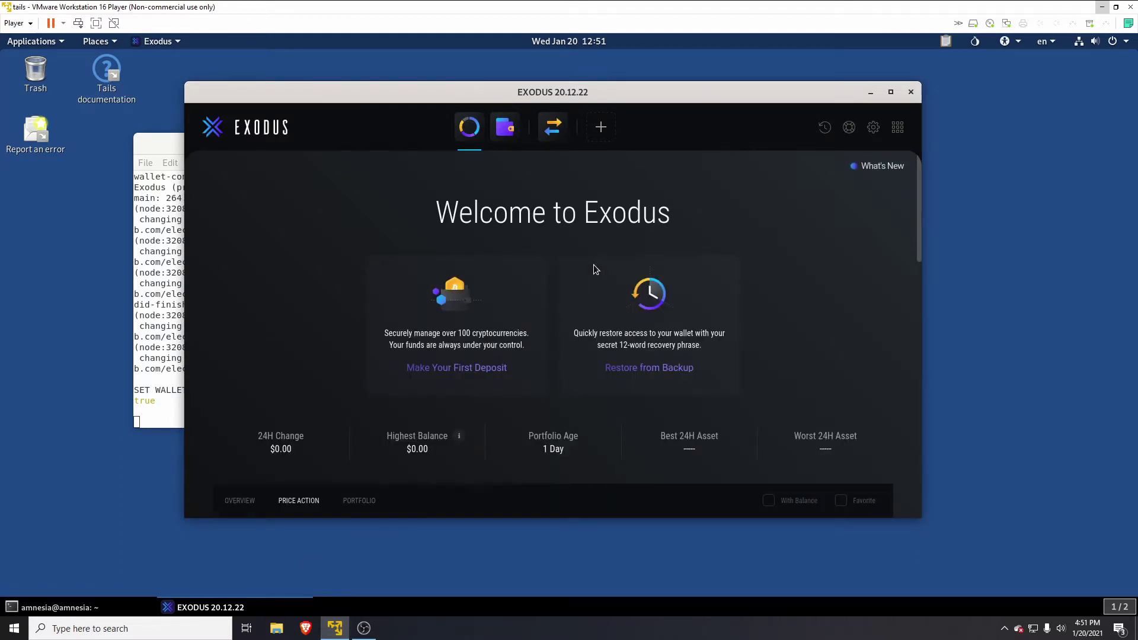
# Step: Open Exodus Developer Tools on the Network tab showing 122 failed requests
pyautogui.press('alt')
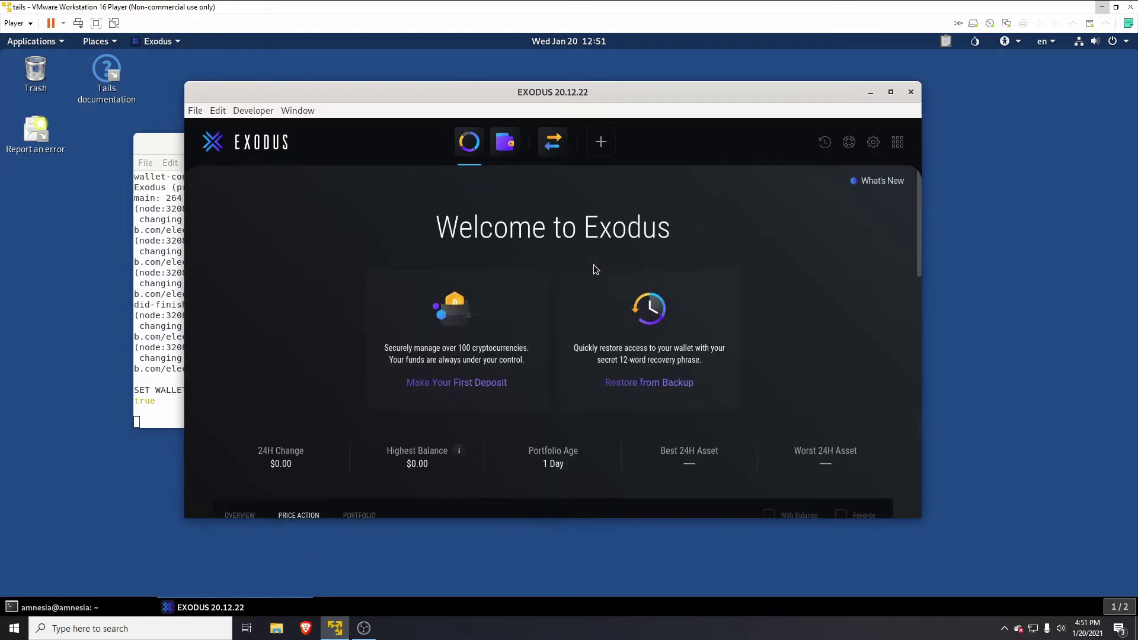
pyautogui.click(248, 111)
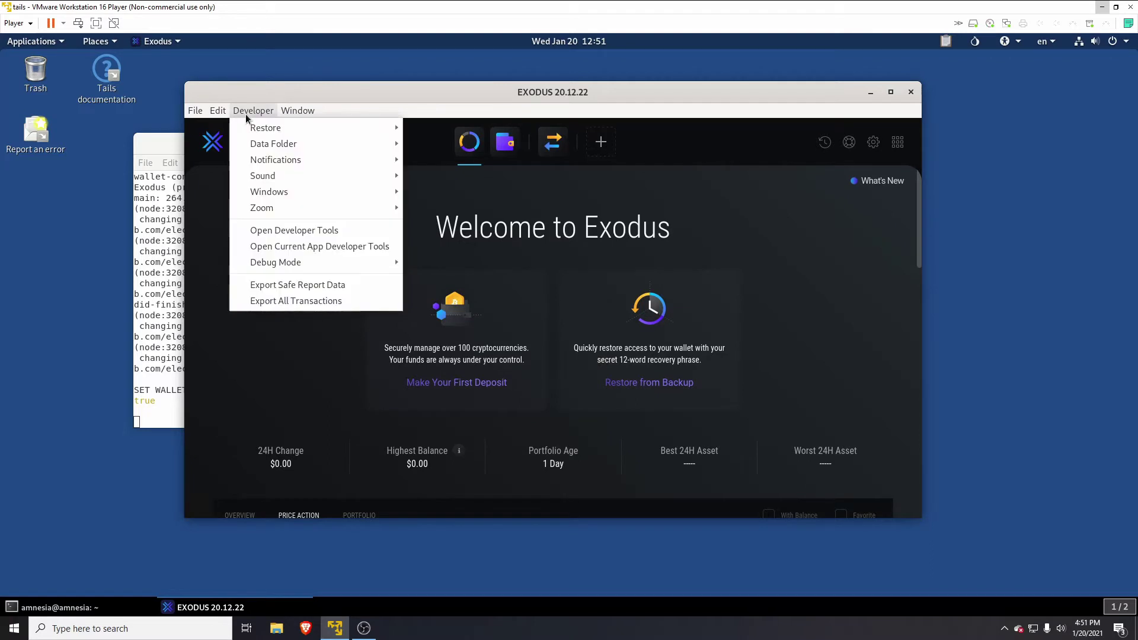
pyautogui.click(345, 233)
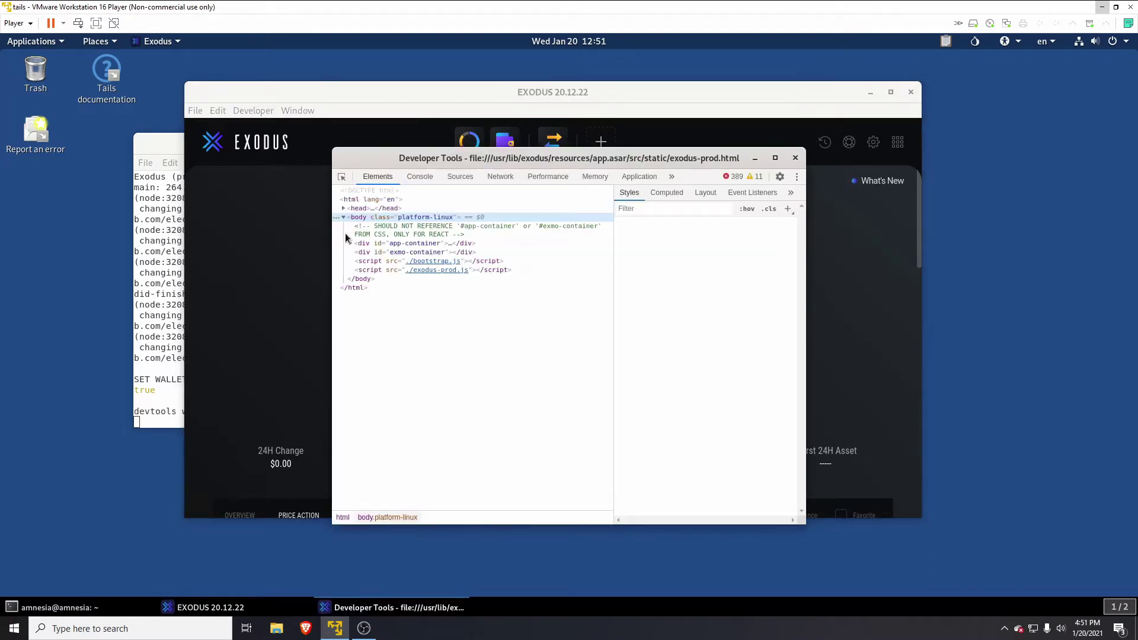
pyautogui.click(496, 177)
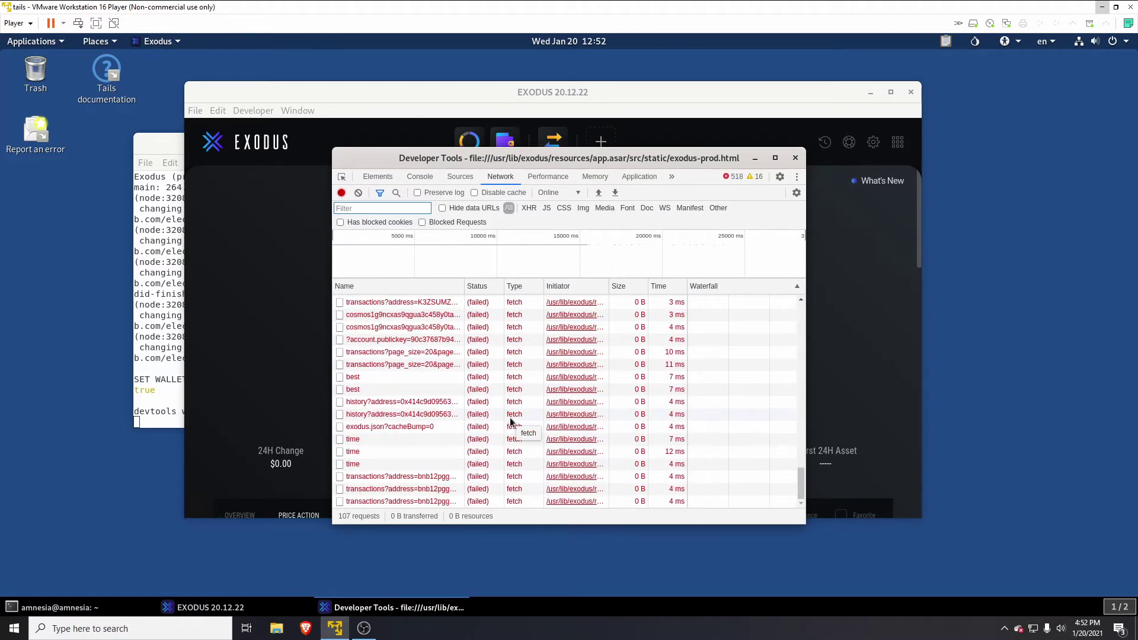
# Step: Close Developer Tools and the Exodus wallet, then clear the terminal
pyautogui.click(800, 157)
pyautogui.click(913, 92)
pyautogui.write('clear')
pyautogui.press('Return')
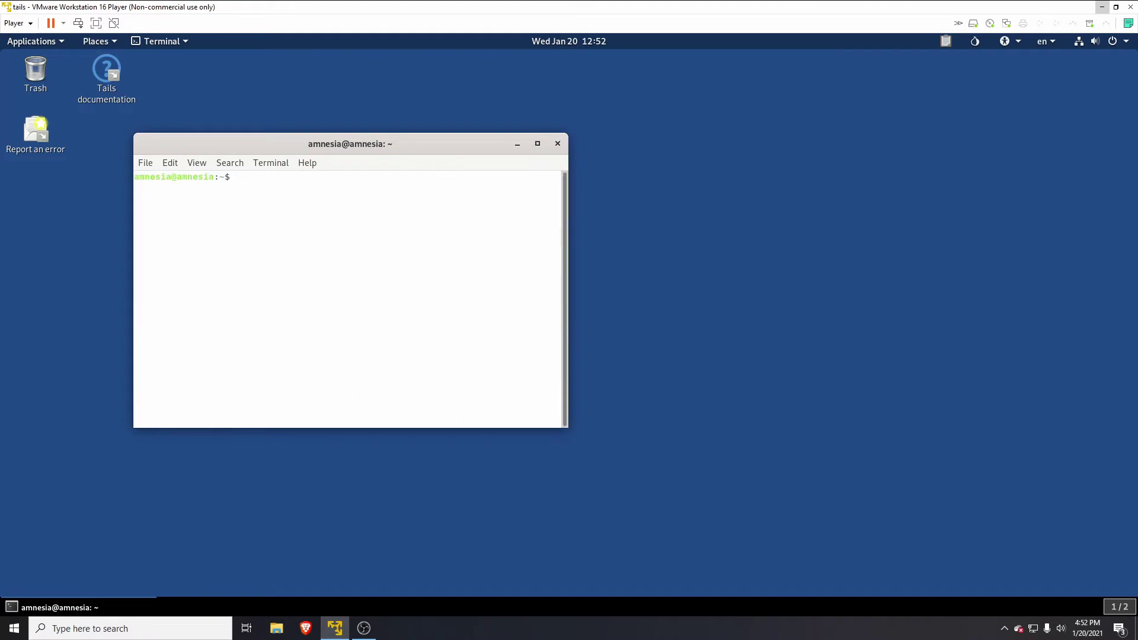
# Step: Install proxychains and dnsutils with sudo apt-get, set to install every time Tails starts
pyautogui.write('sudo apt-get install proxychains dnsutils')
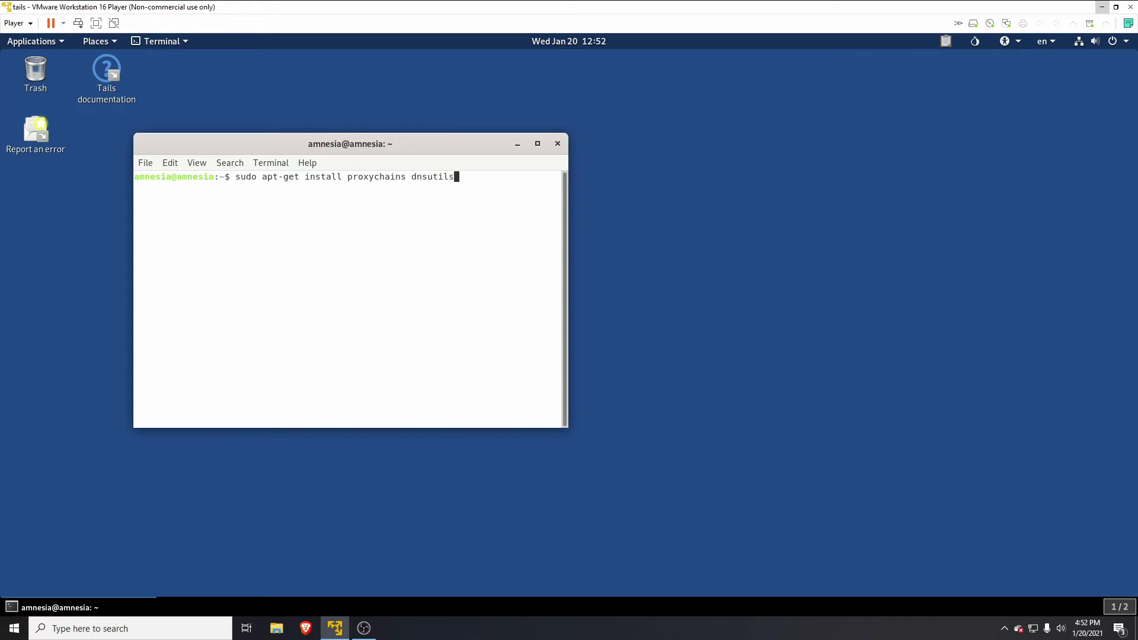
pyautogui.press('Return')
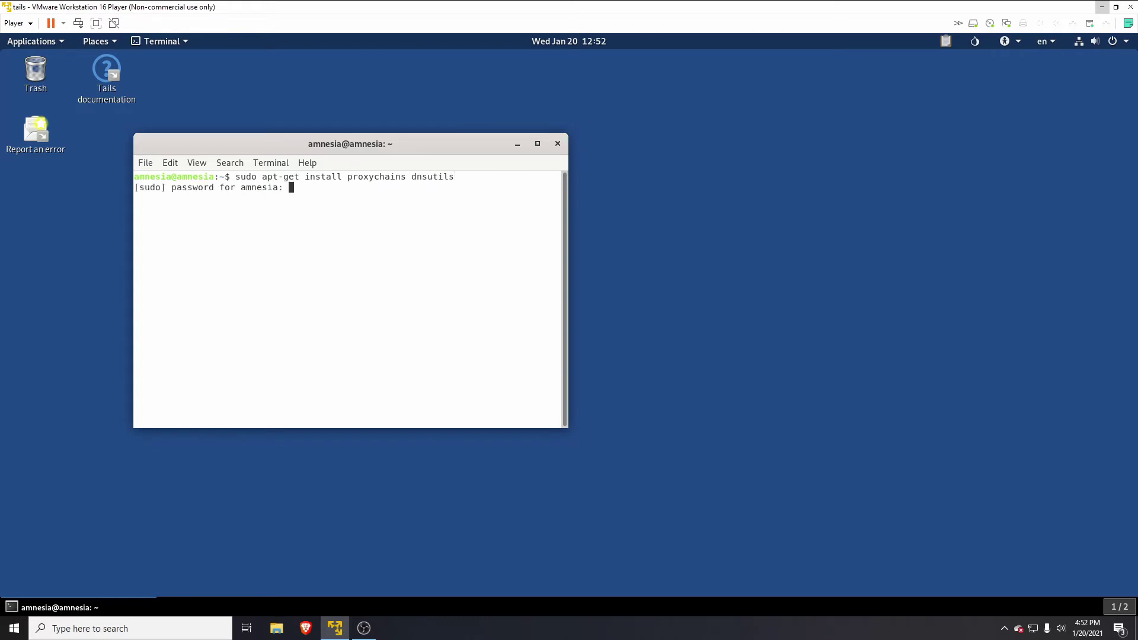
pyautogui.press('Return')
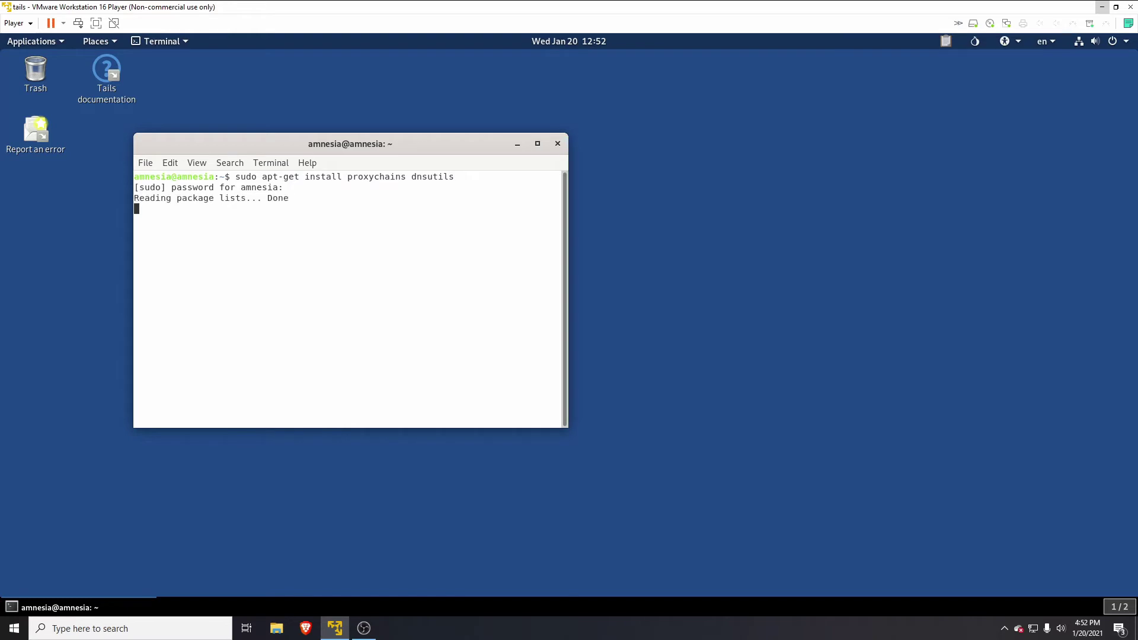
pyautogui.write('y')
pyautogui.press('Return')
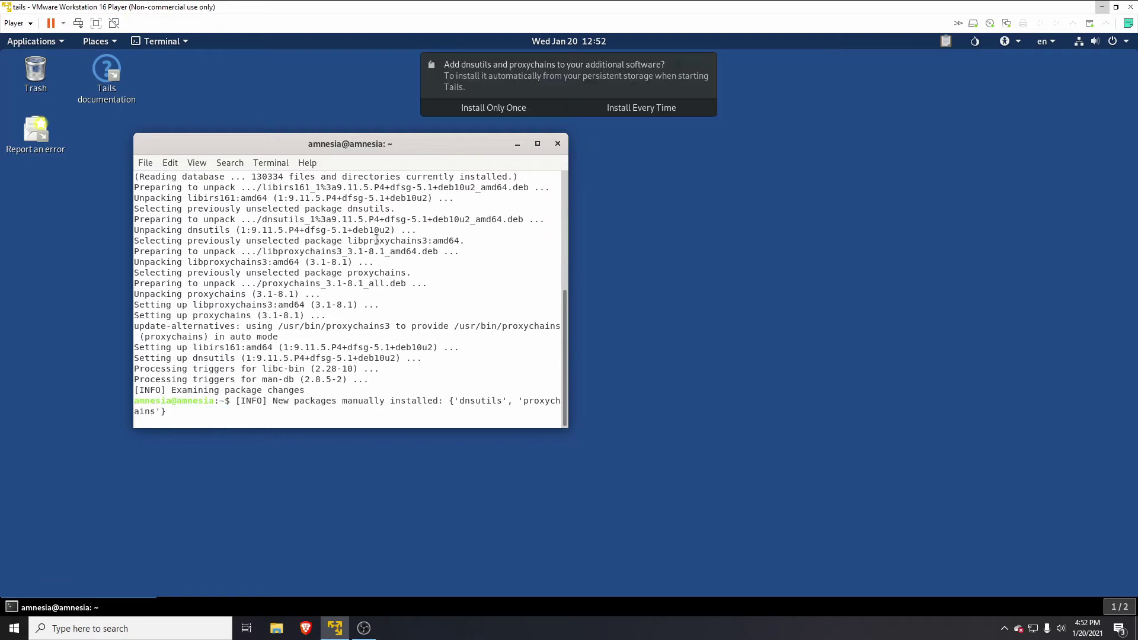
pyautogui.click(639, 109)
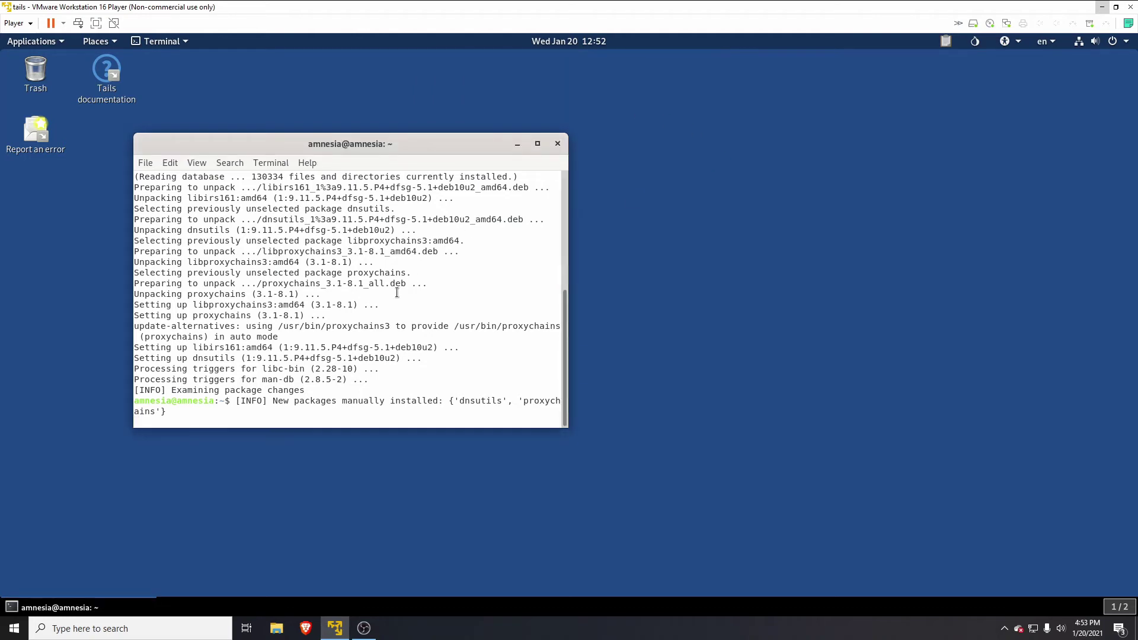
# Step: Clear the terminal and start Exodus with 'proxychains exodus'
pyautogui.write('clear')
pyautogui.press('Return')
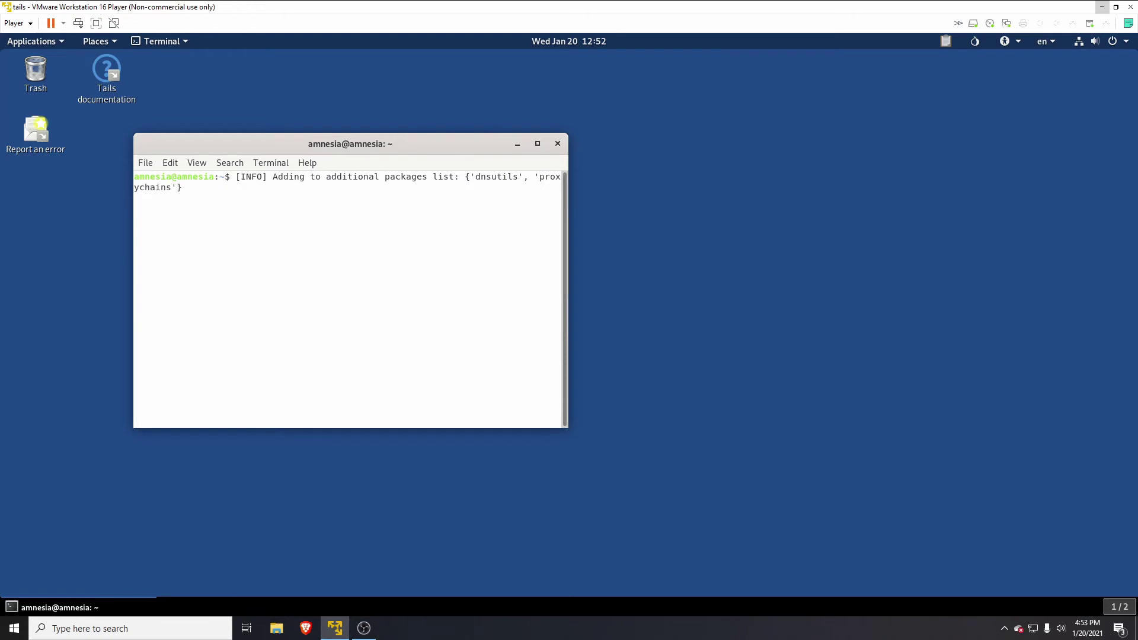
pyautogui.write('clear')
pyautogui.press('Return')
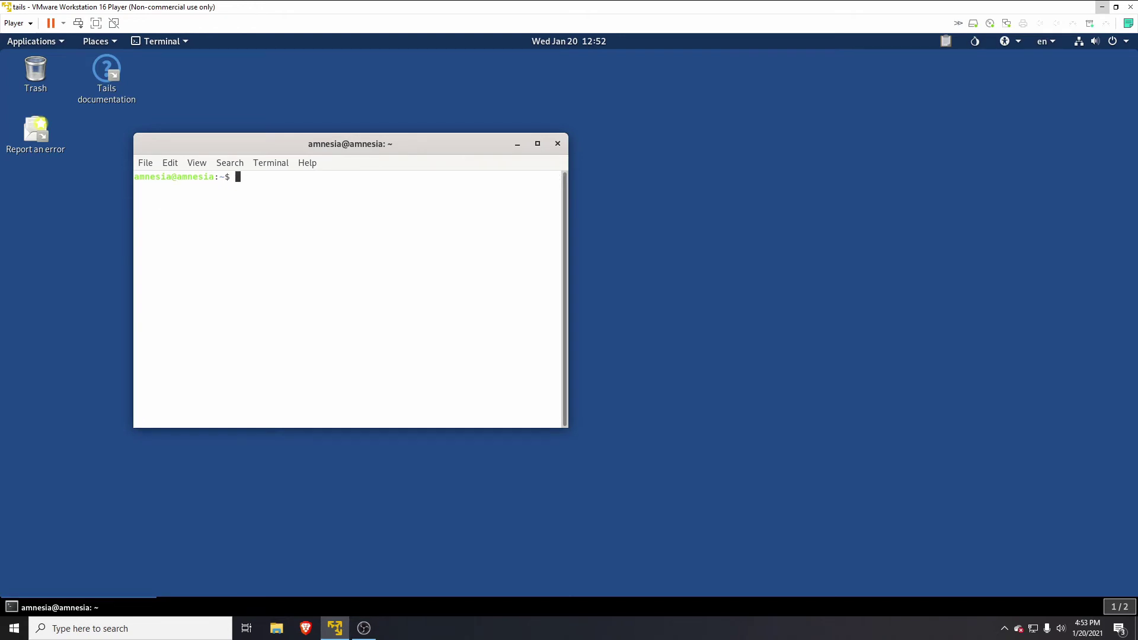
pyautogui.write('proxychains exodus')
pyautogui.press('Return')
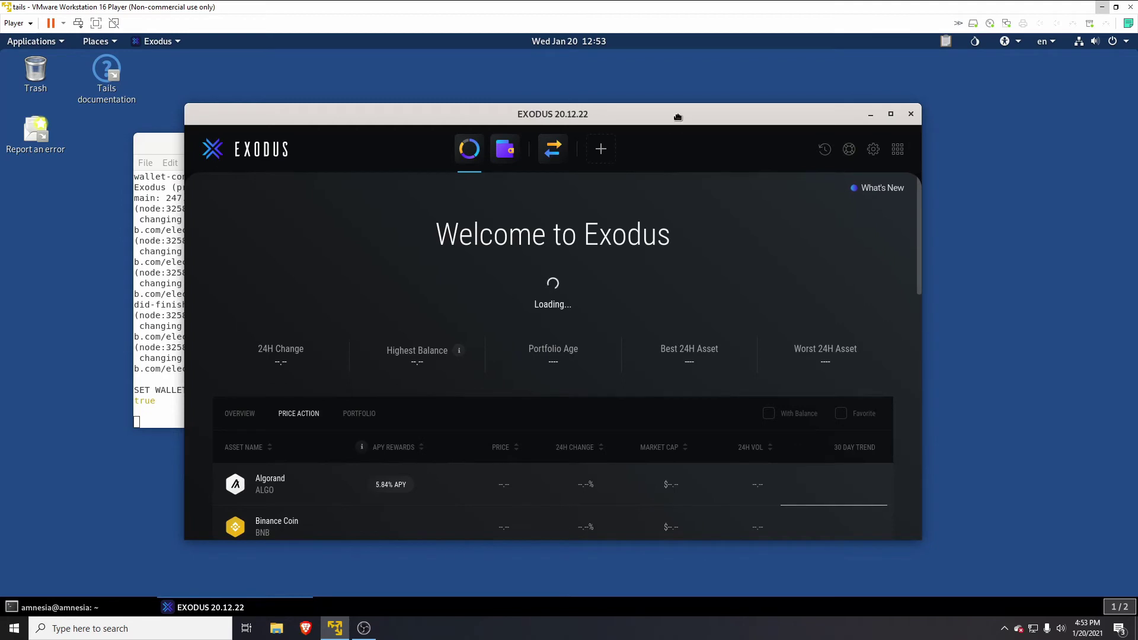
pyautogui.moveTo(678, 116); pyautogui.dragTo(676, 75)
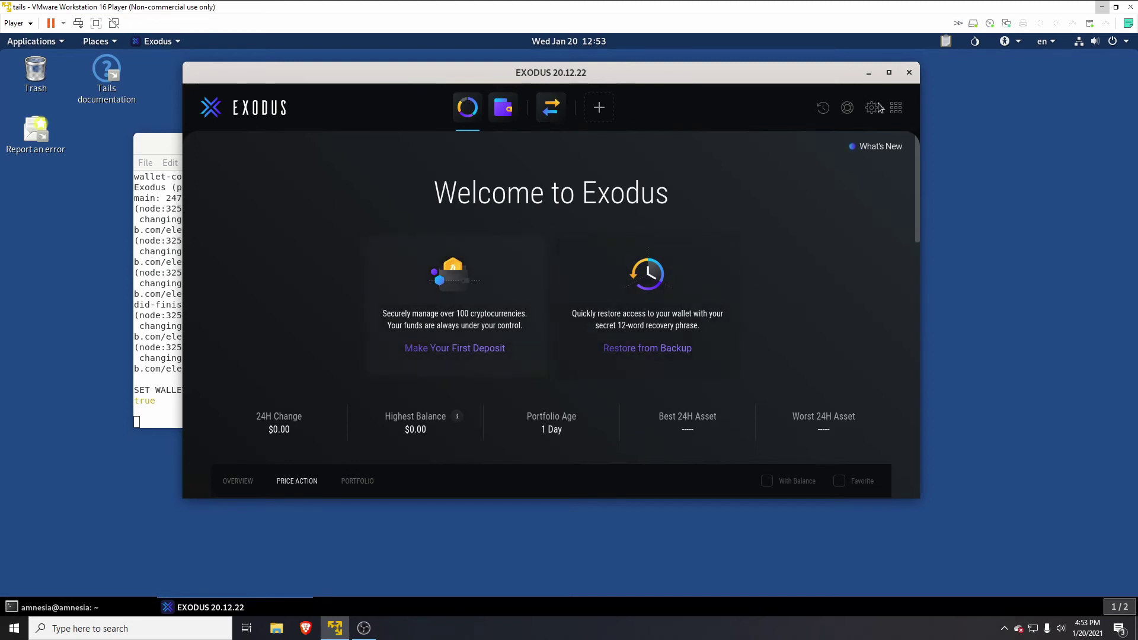
# Step: Maximize Exodus and open the Bitcoin wallet page, toggling its price chart
pyautogui.click(888, 72)
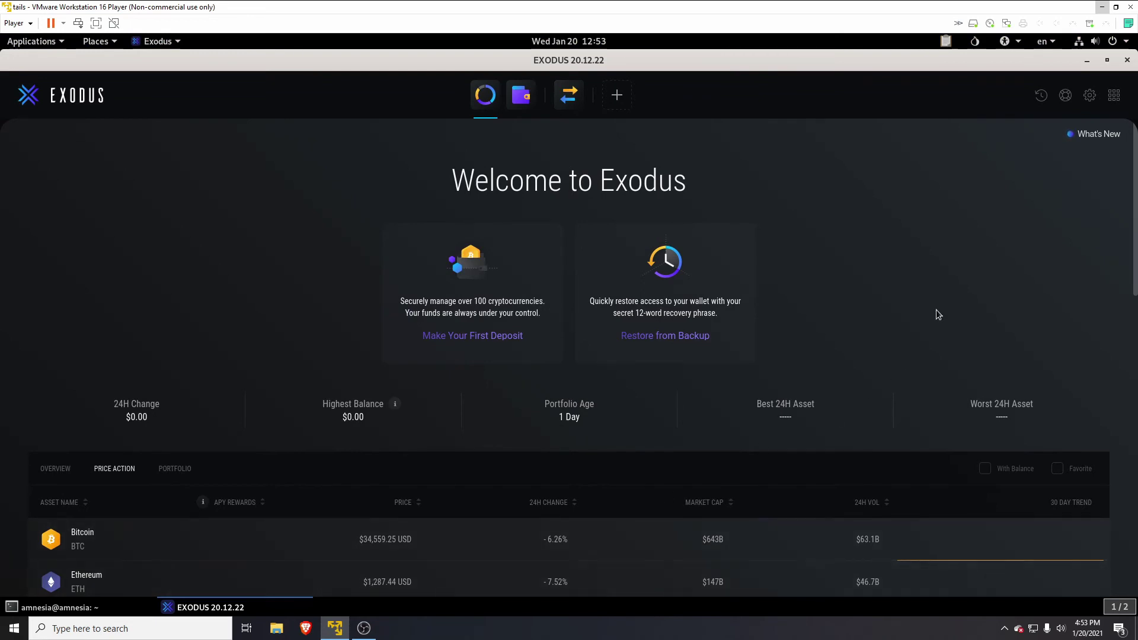
pyautogui.scroll(-1, 938, 314)
pyautogui.scroll(-2, 937, 315)
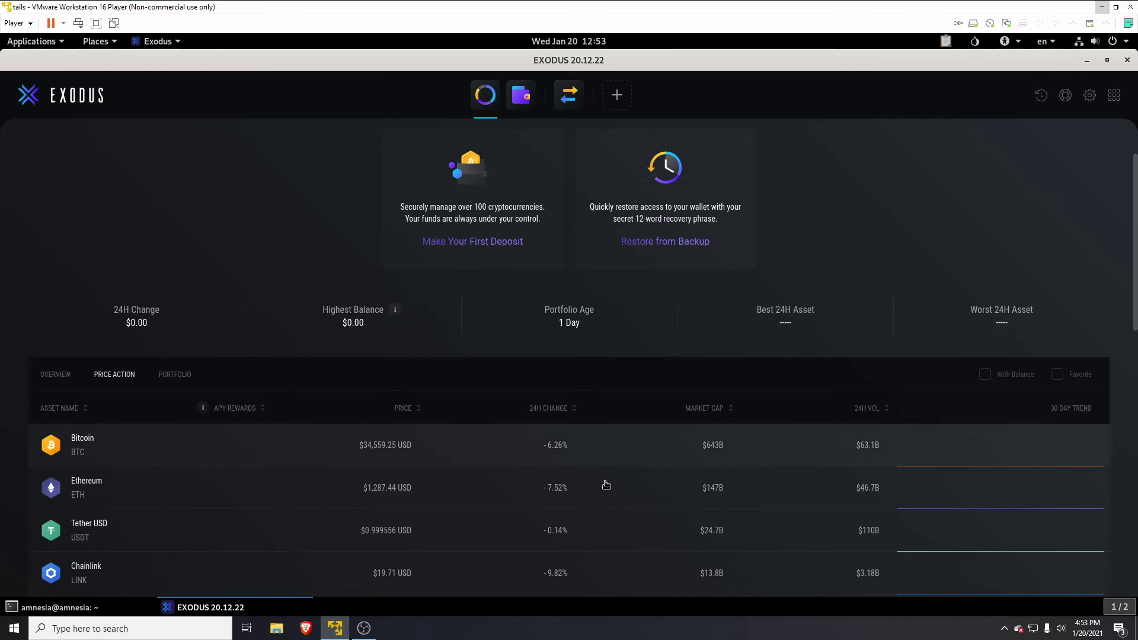
pyautogui.click(473, 477)
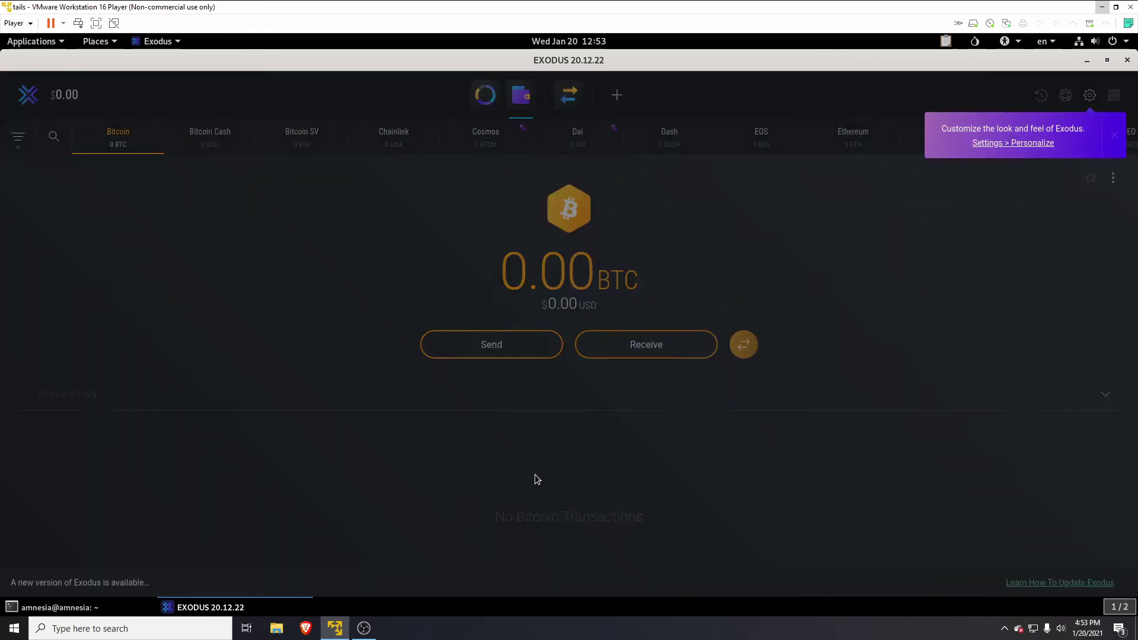
pyautogui.click(1103, 396)
pyautogui.click(1105, 396)
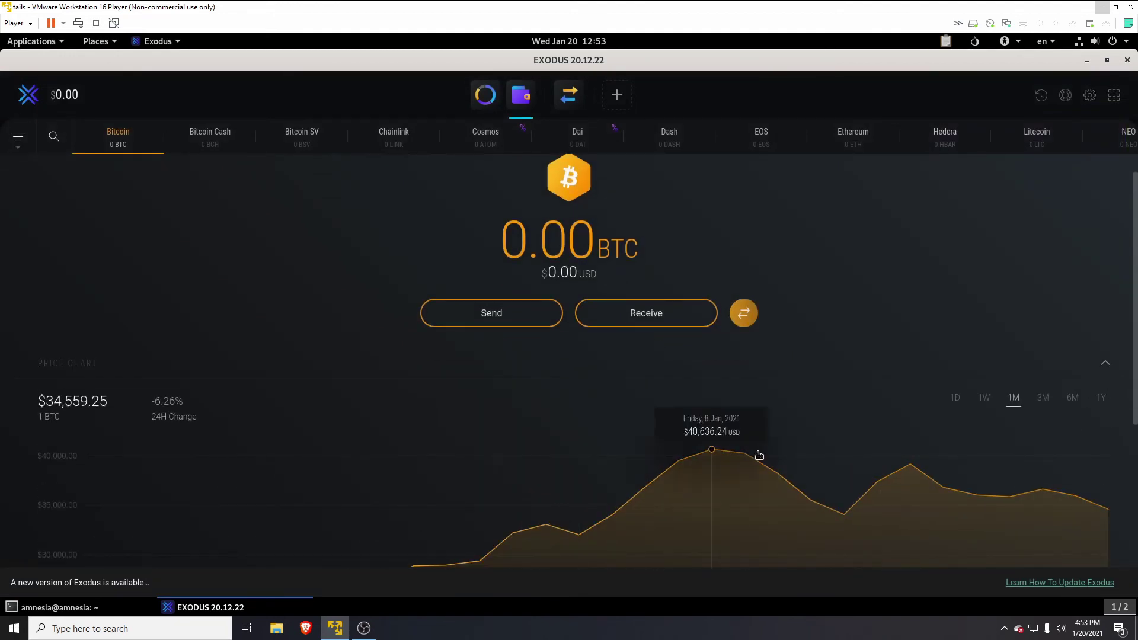
pyautogui.click(1105, 366)
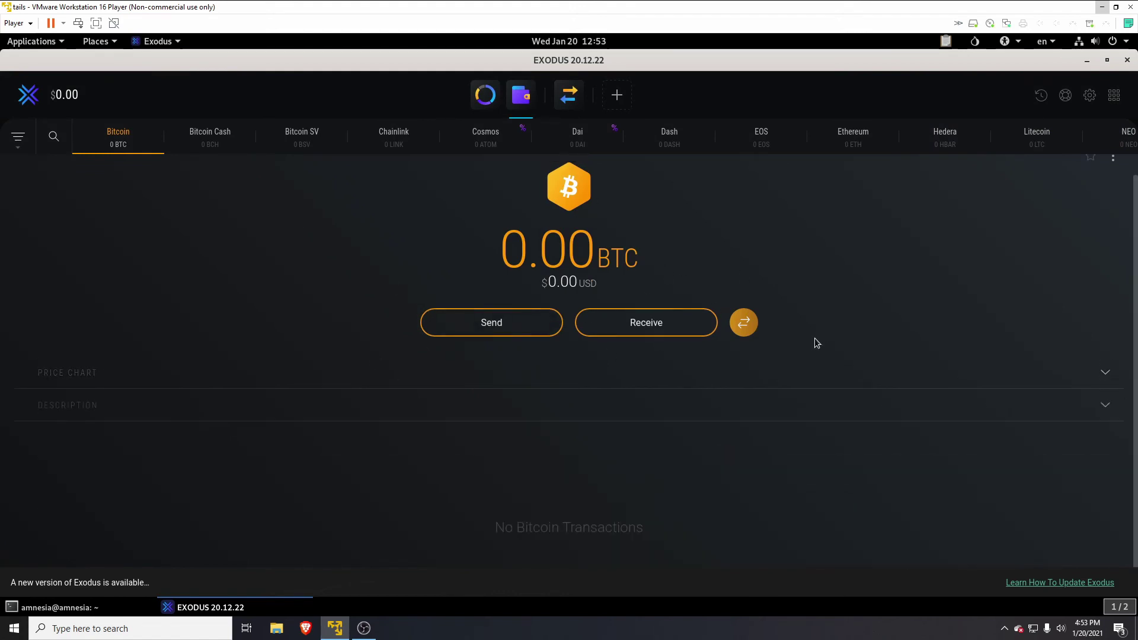
# Step: Open Developer Tools from the Developer menu to check the network requests
pyautogui.press('alt')
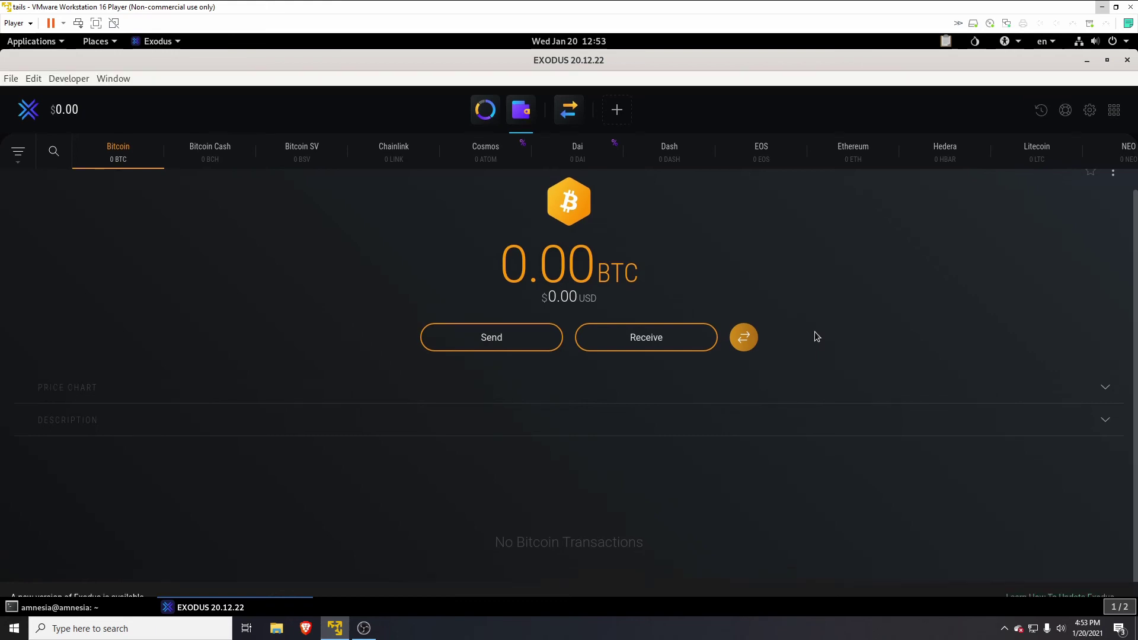
pyautogui.click(74, 80)
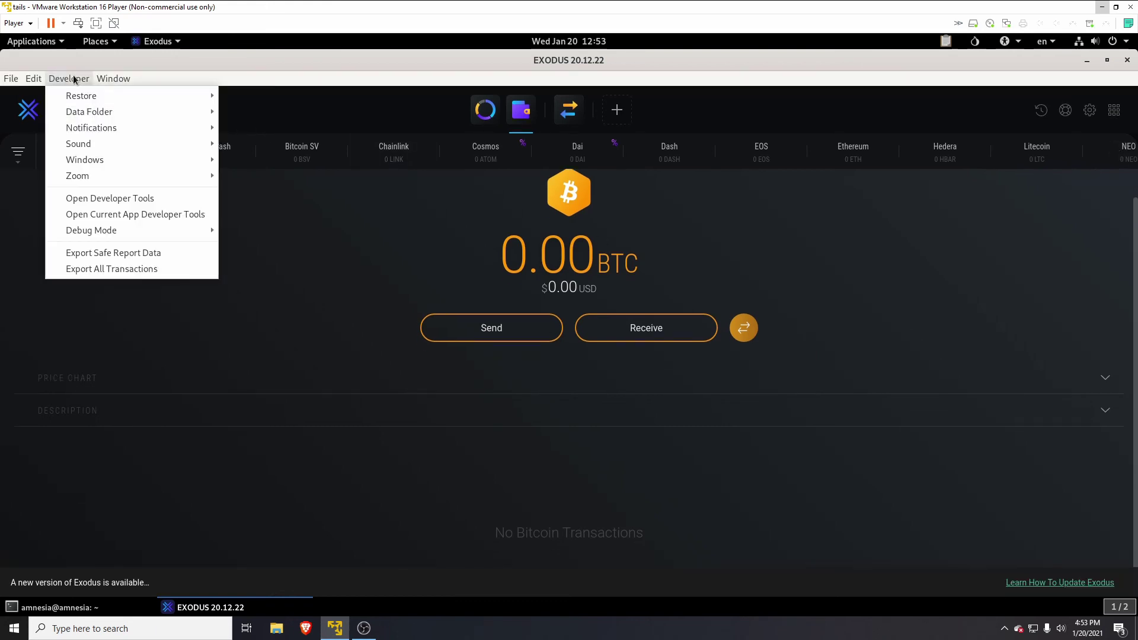
pyautogui.click(111, 198)
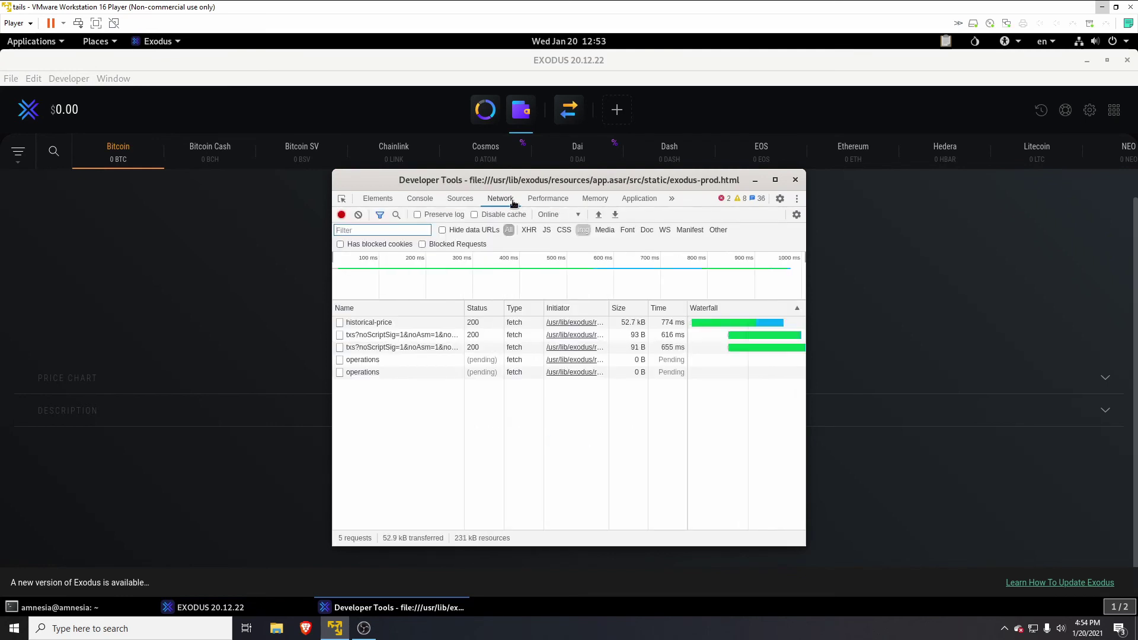